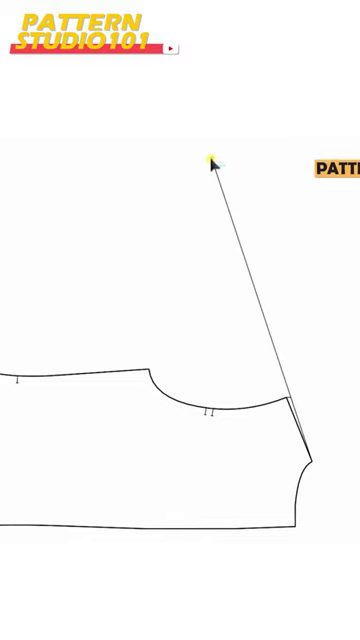
- Draw the Hem/2 line perpendicular from the sleeve end, then begin the underarm line there
left_click(212, 160)
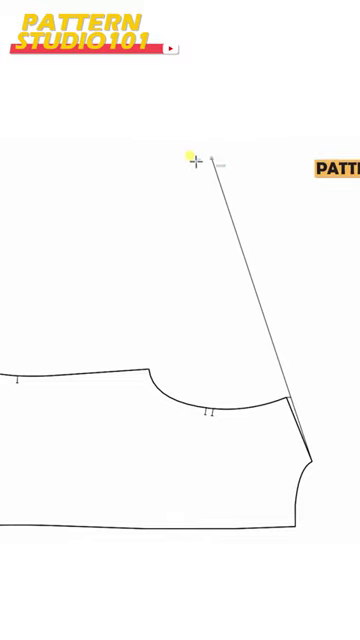
left_click(144, 179)
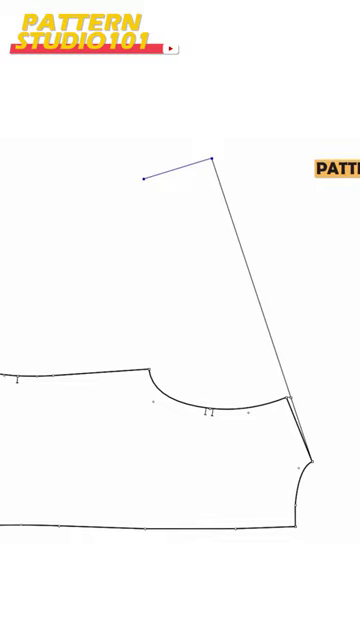
left_click(144, 180)
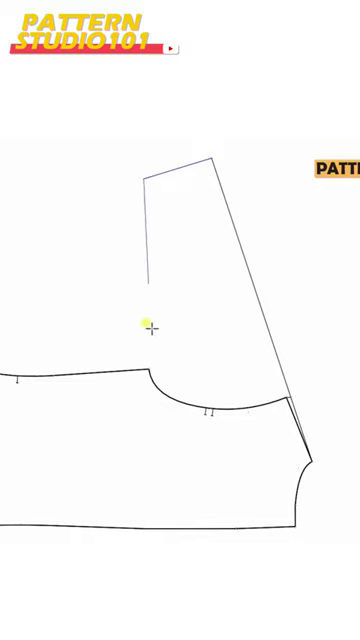
- Finish the underarm line at the bodice armhole corner
left_click(147, 368)
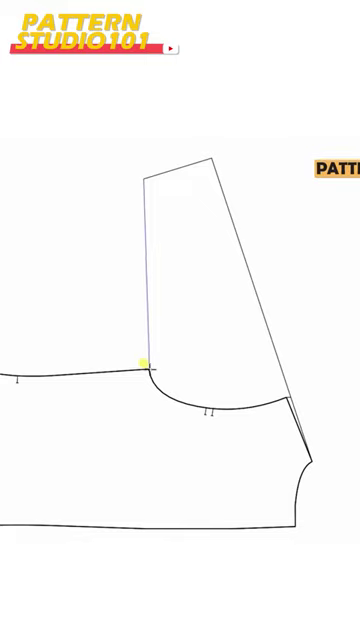